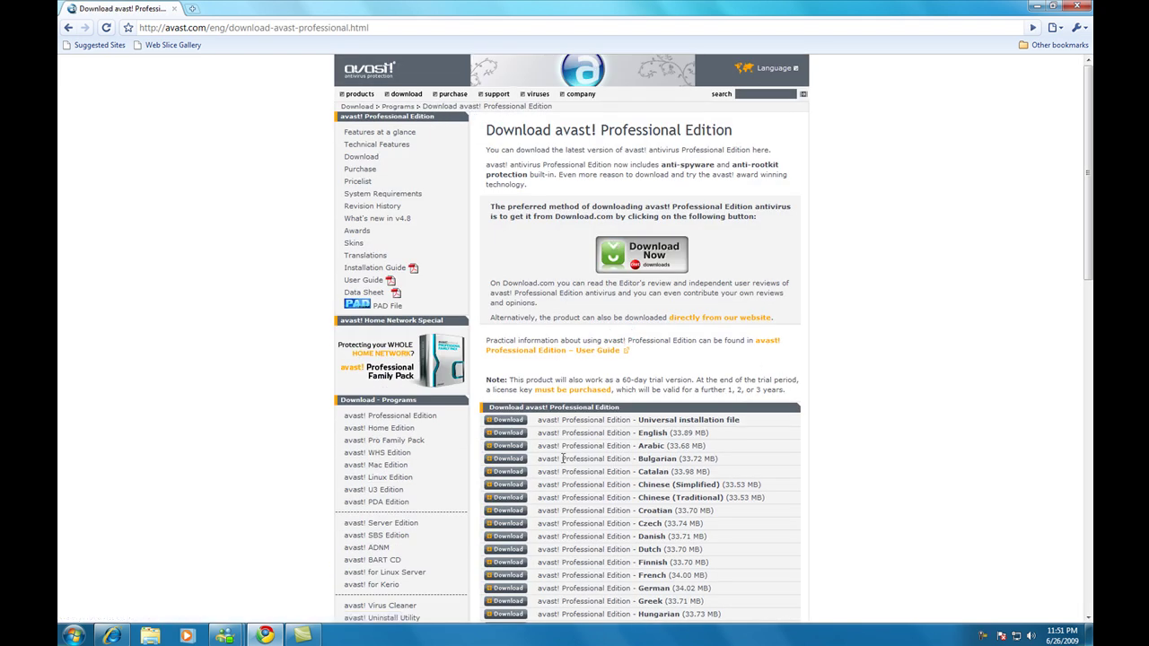
- Download the English avast! Professional Edition installer, keep setupengpro.exe, and set it to open when the download is done
{"action": "scroll", "coordinate": [716, 445], "scroll_direction": "down", "scroll_amount": 5}
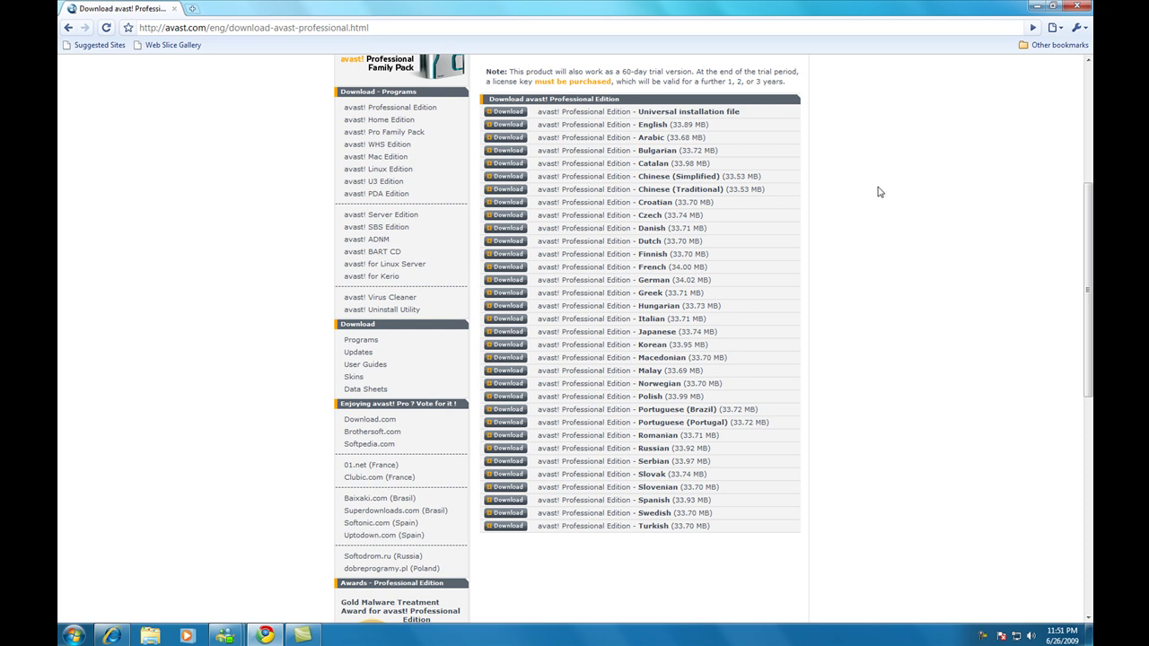
{"action": "left_click", "coordinate": [506, 126]}
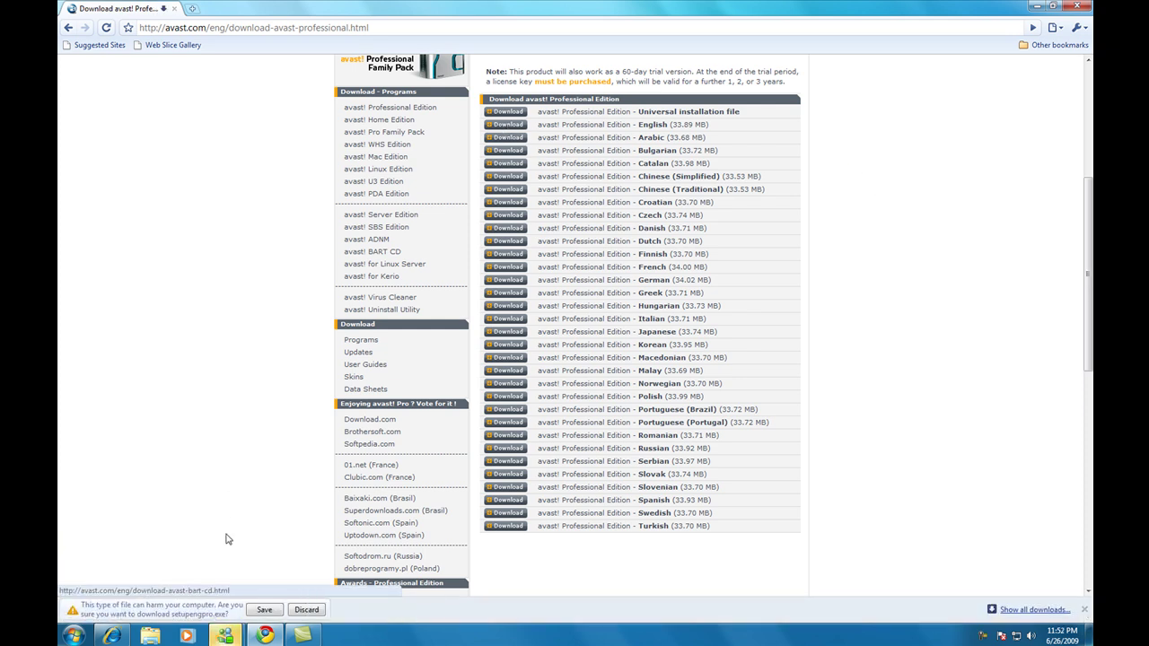
{"action": "left_click", "coordinate": [265, 611]}
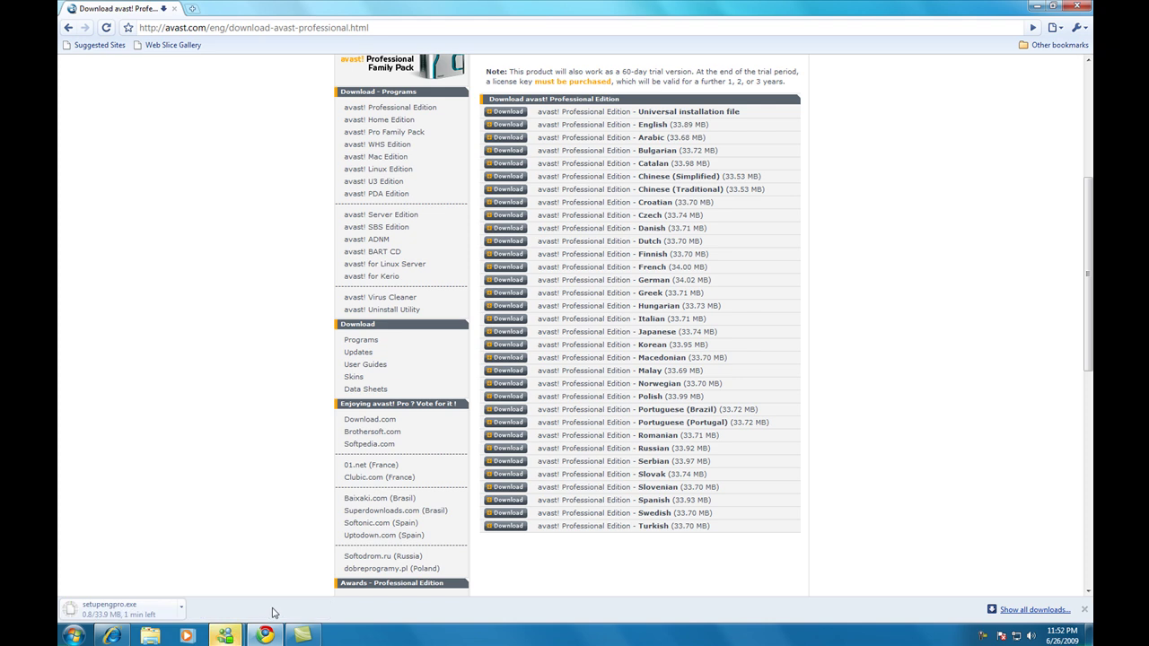
{"action": "left_click", "coordinate": [181, 608]}
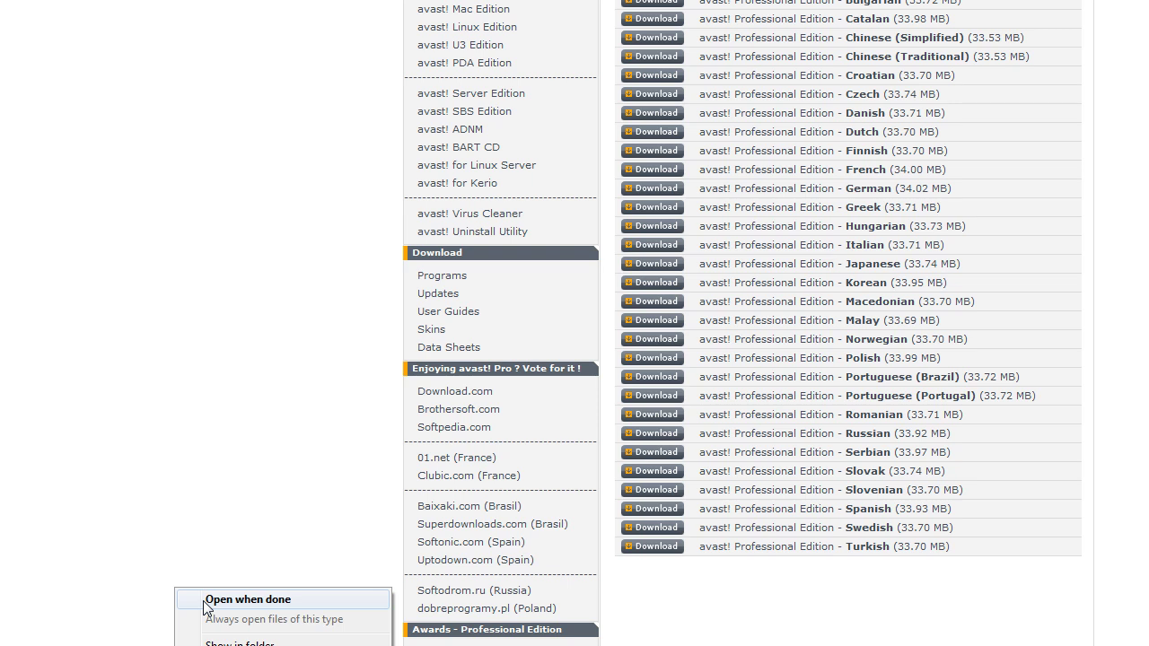
{"action": "left_click", "coordinate": [204, 601]}
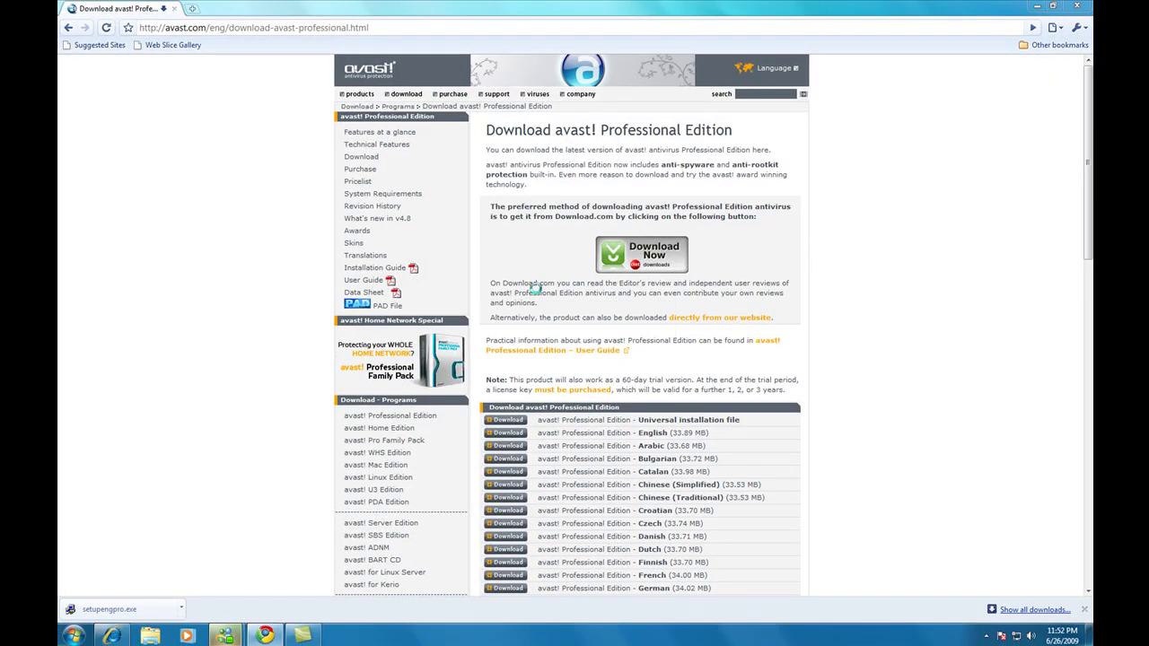
- Proceed through the avast! setup's introductory and Read me pages and accept the license agreement to reach the destination settings
{"action": "left_click", "coordinate": [640, 428]}
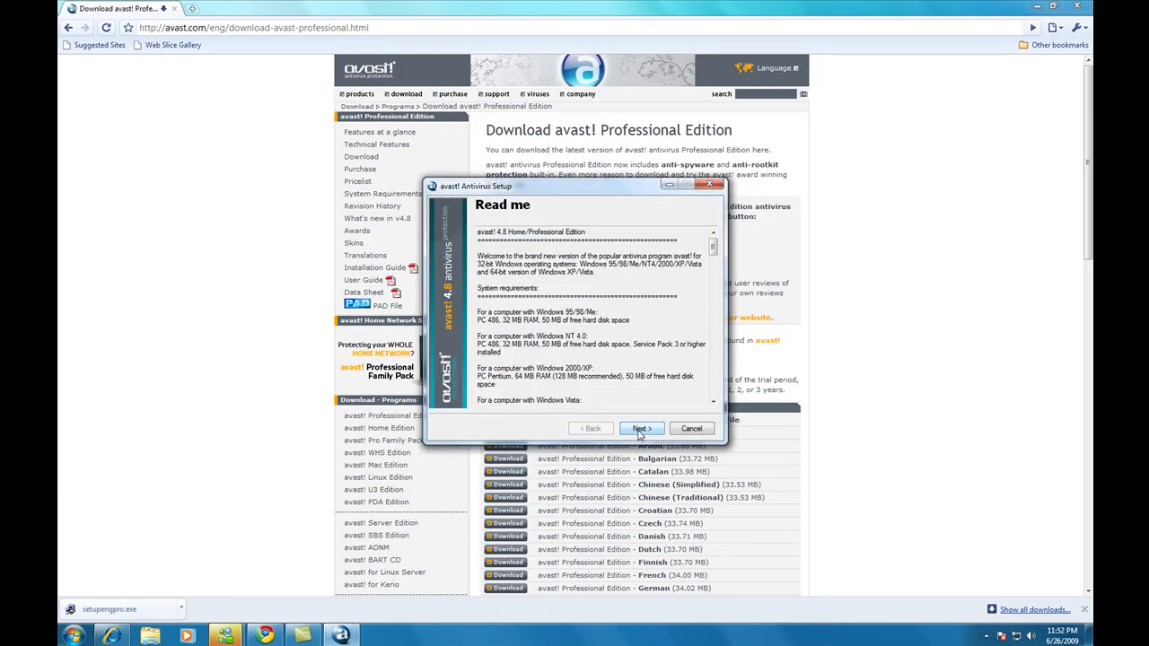
{"action": "left_click", "coordinate": [641, 430]}
{"action": "left_click", "coordinate": [617, 404]}
{"action": "left_click", "coordinate": [642, 431]}
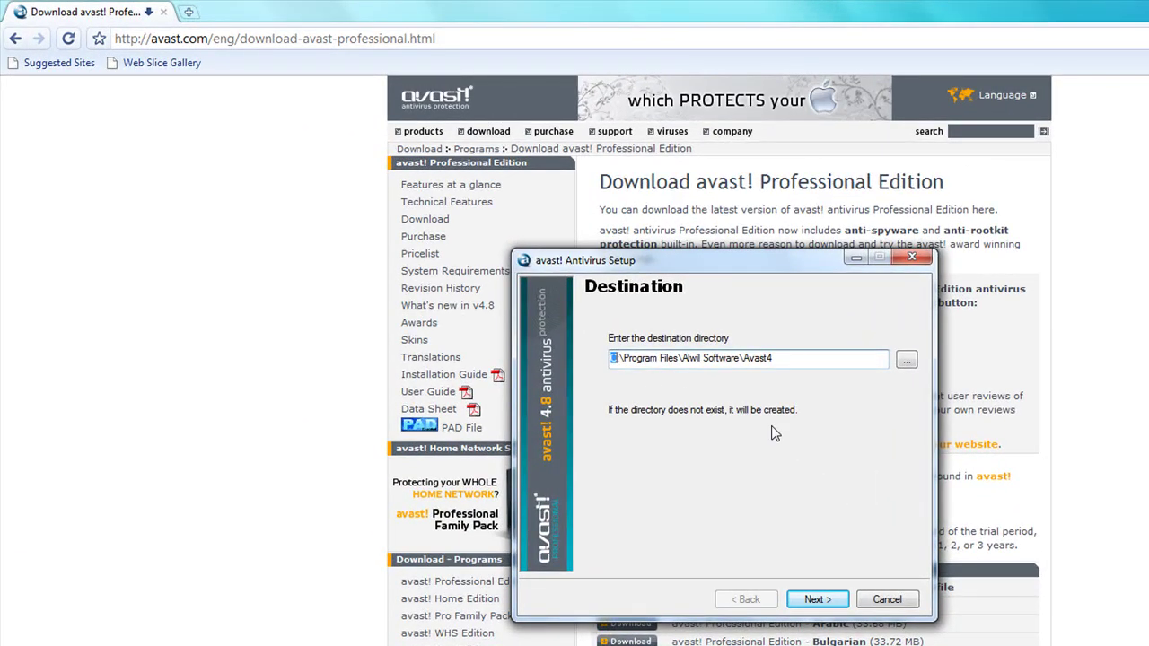
- Set the install directory to d:\Program Files\Alwil Software\Avast4, keep the Typical configuration, and run the installation
{"action": "type", "text": "d"}
{"action": "left_click", "coordinate": [814, 599]}
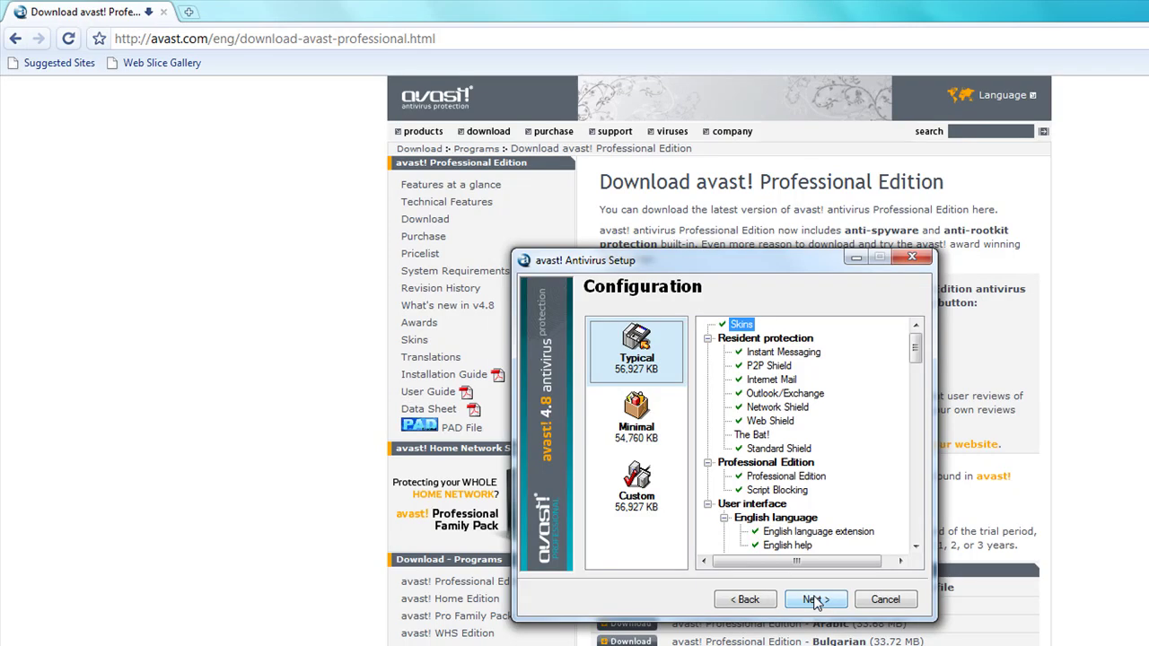
{"action": "left_click", "coordinate": [815, 600]}
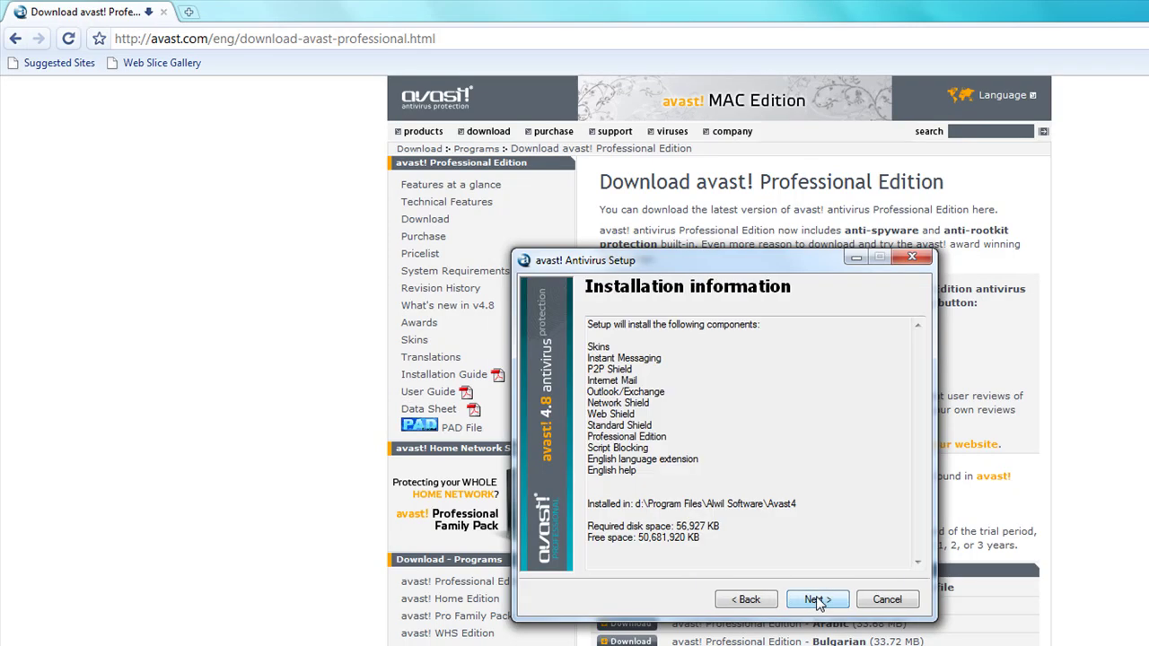
{"action": "left_click", "coordinate": [818, 599]}
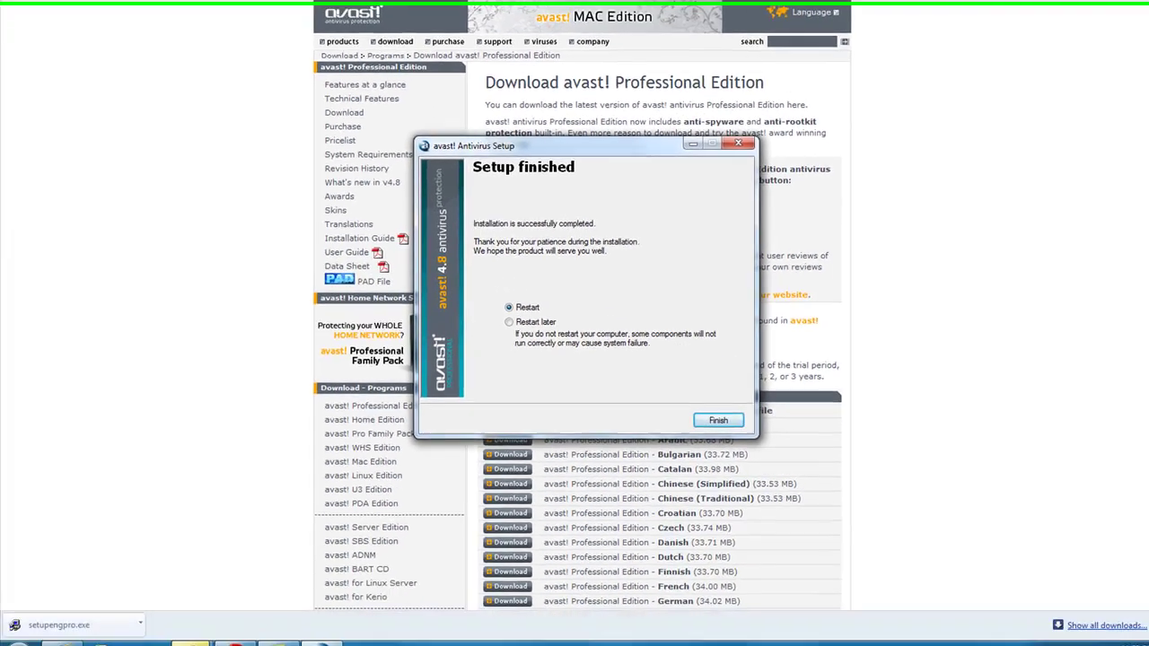
- Show the hidden notification icons and check the key-shaped one
{"action": "left_click", "coordinate": [1030, 635]}
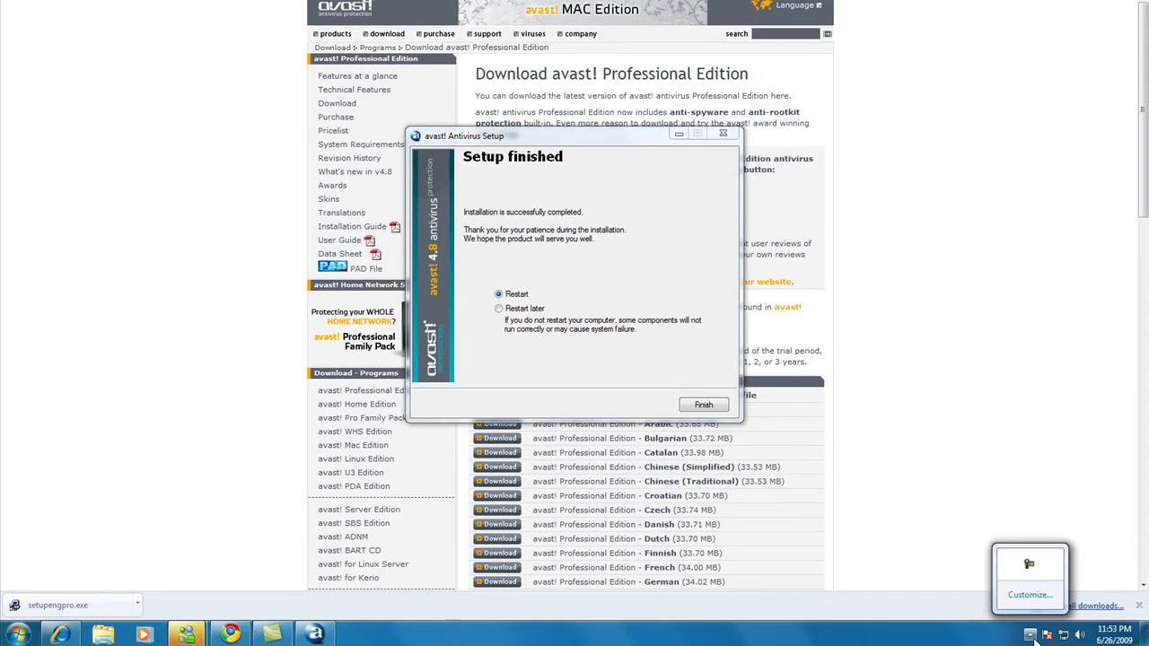
{"action": "left_click", "coordinate": [1031, 563]}
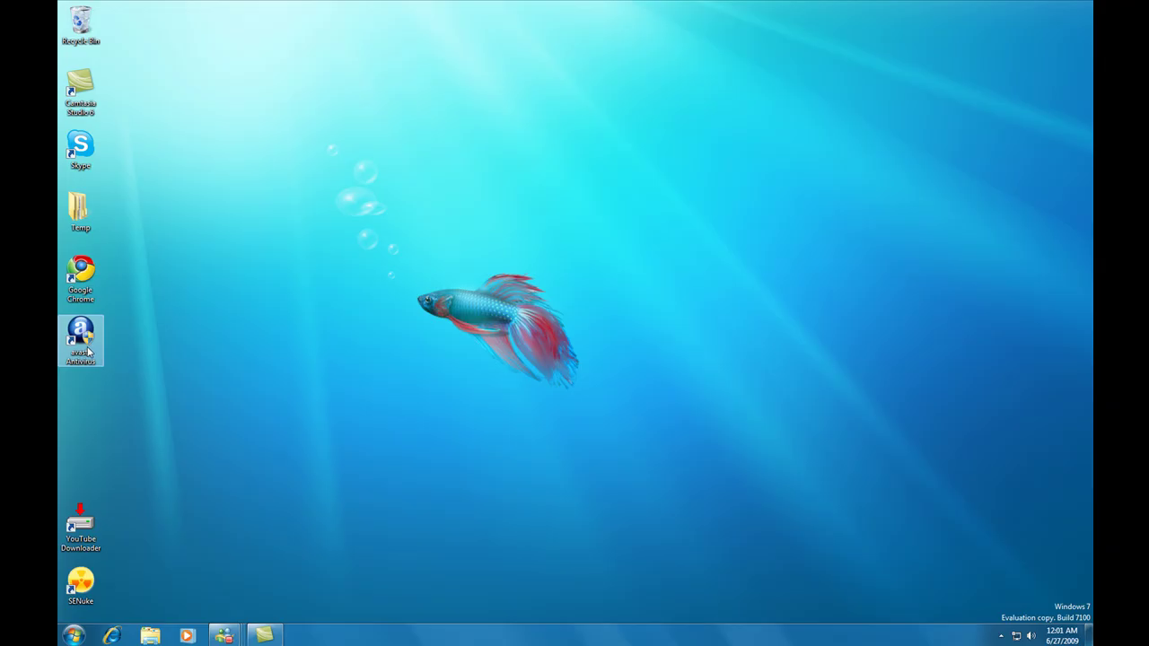
- Launch avast! Antivirus from the desktop in demo mode and close the simple user interface introduction
{"action": "double_click", "coordinate": [87, 352]}
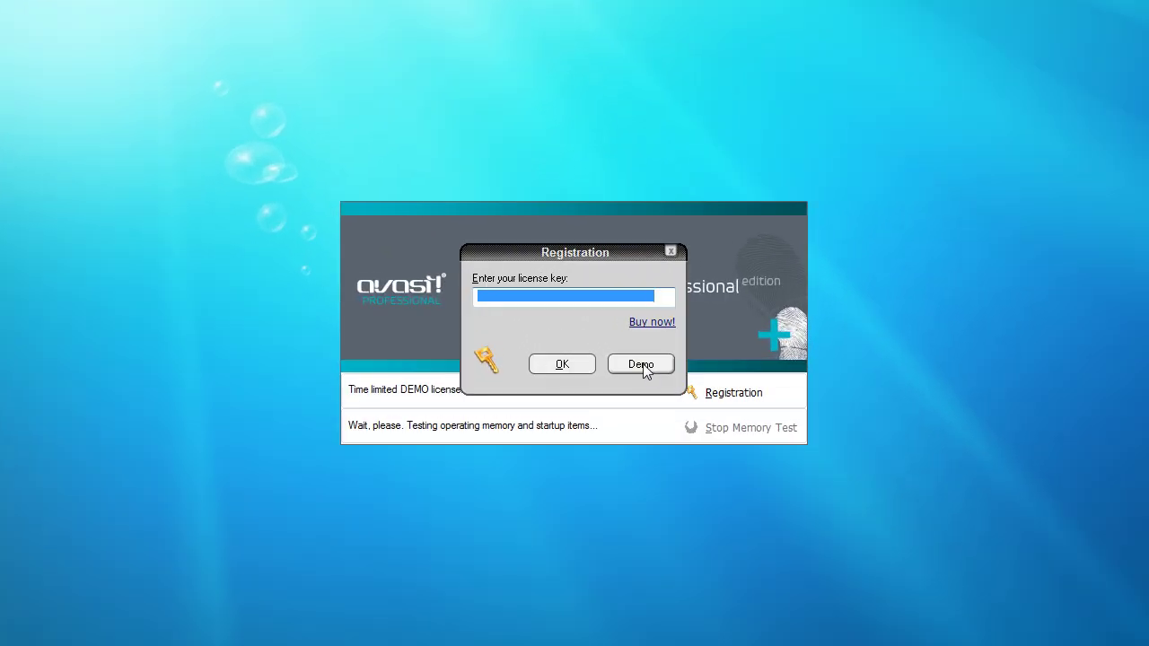
{"action": "left_click", "coordinate": [622, 341]}
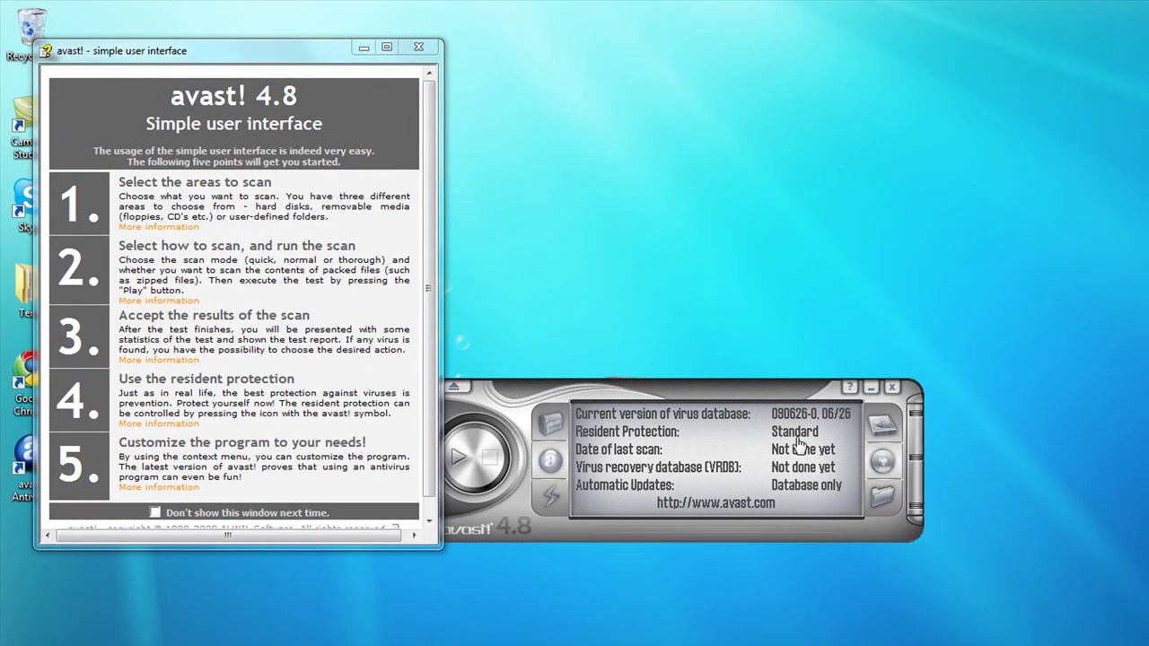
{"action": "left_click", "coordinate": [417, 46]}
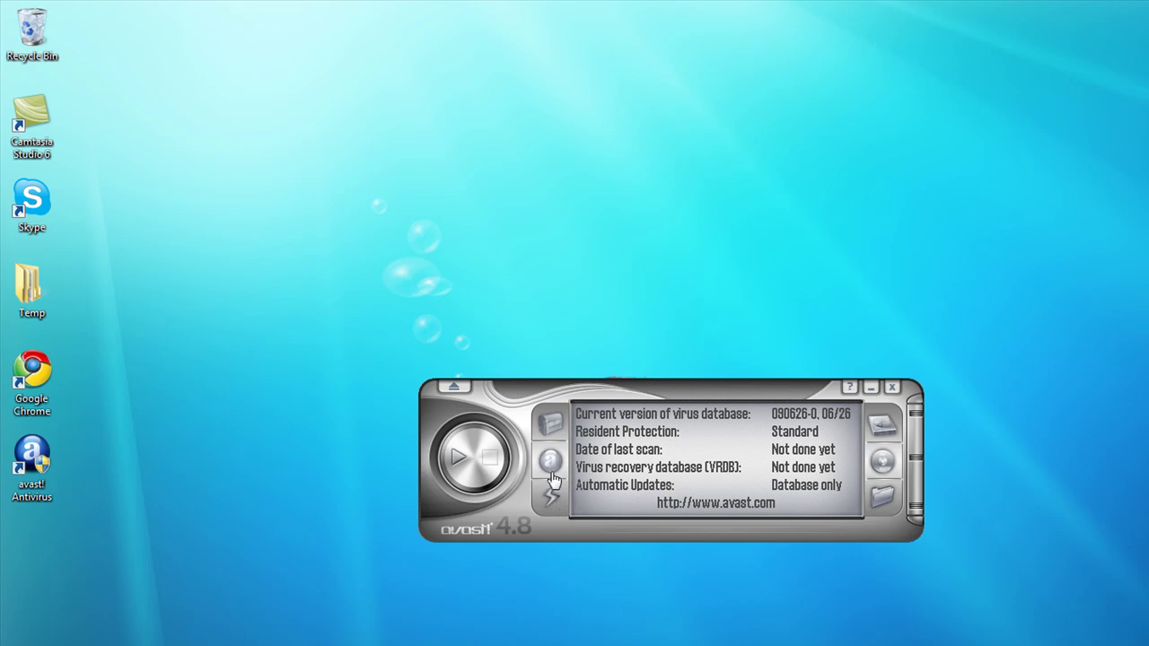
- View the infected files category in the avast! Virus Chest and close the chest
{"action": "left_click", "coordinate": [551, 426]}
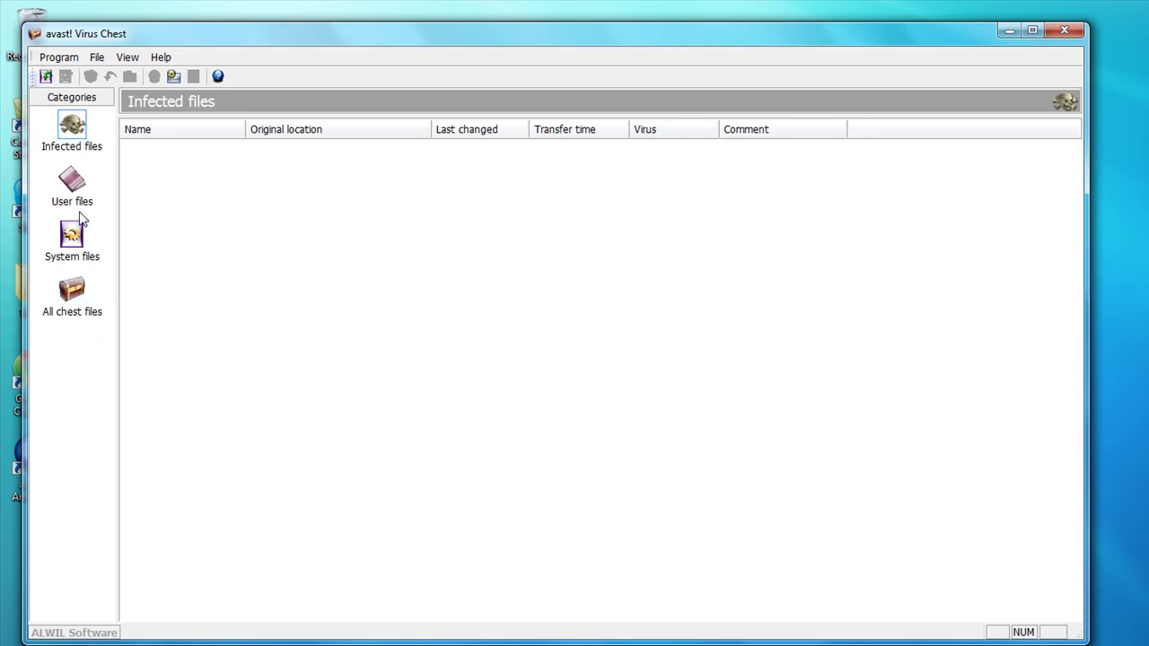
{"action": "left_click", "coordinate": [1065, 30]}
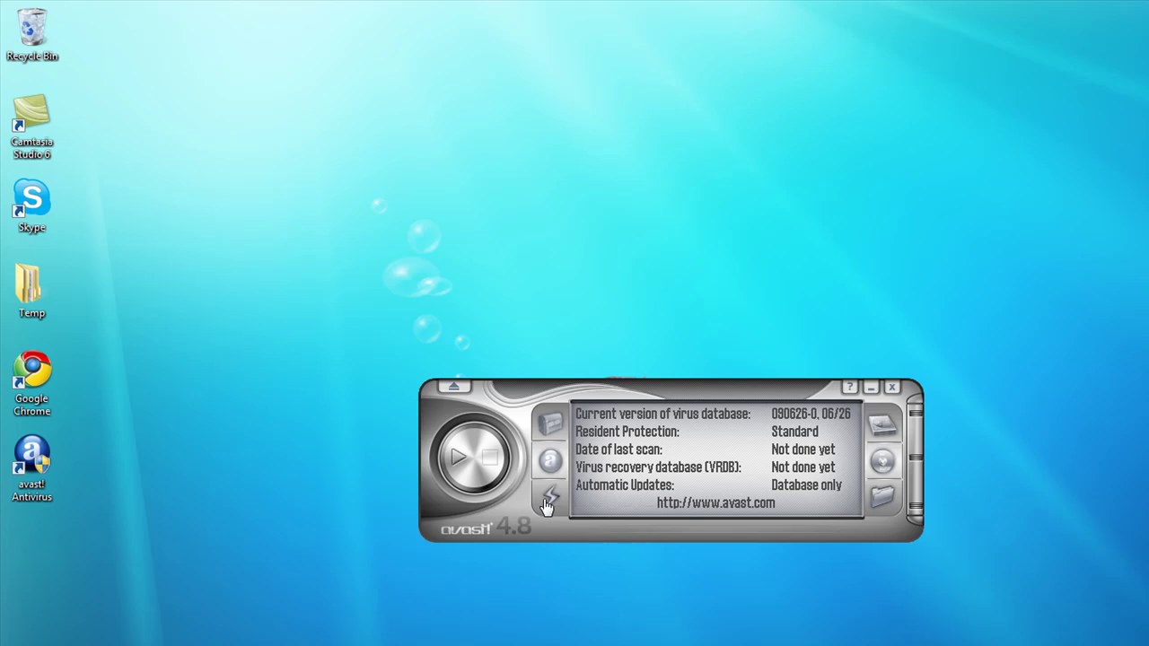
- Update the avast! virus database and dismiss the update summary
{"action": "left_click", "coordinate": [547, 501]}
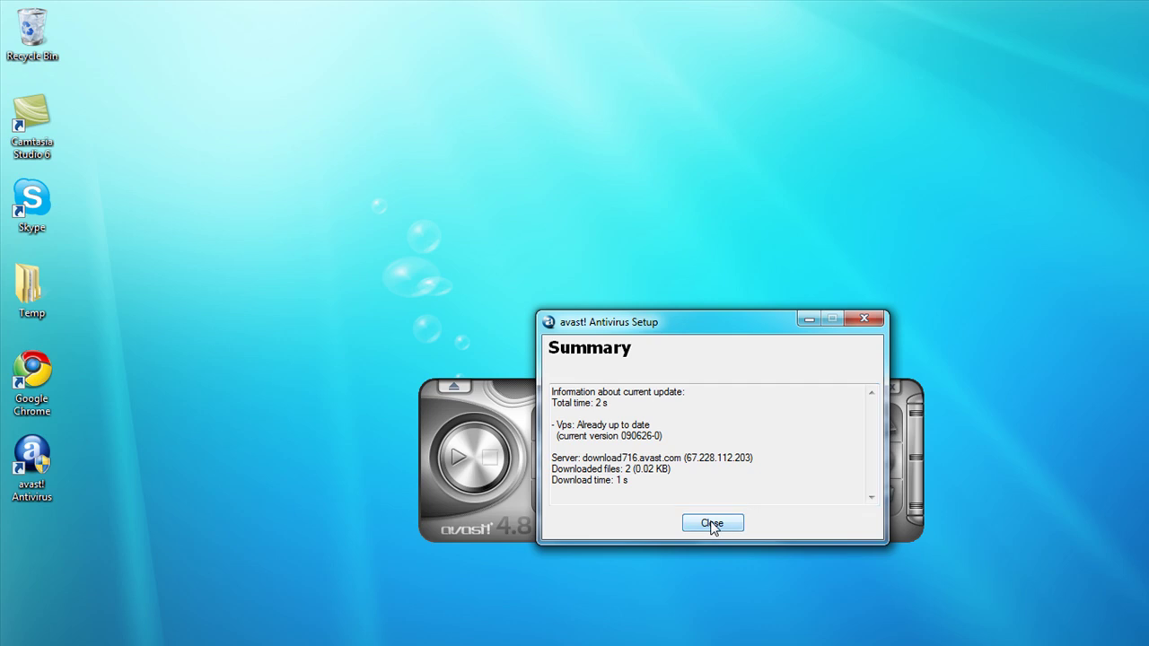
{"action": "left_click", "coordinate": [712, 524]}
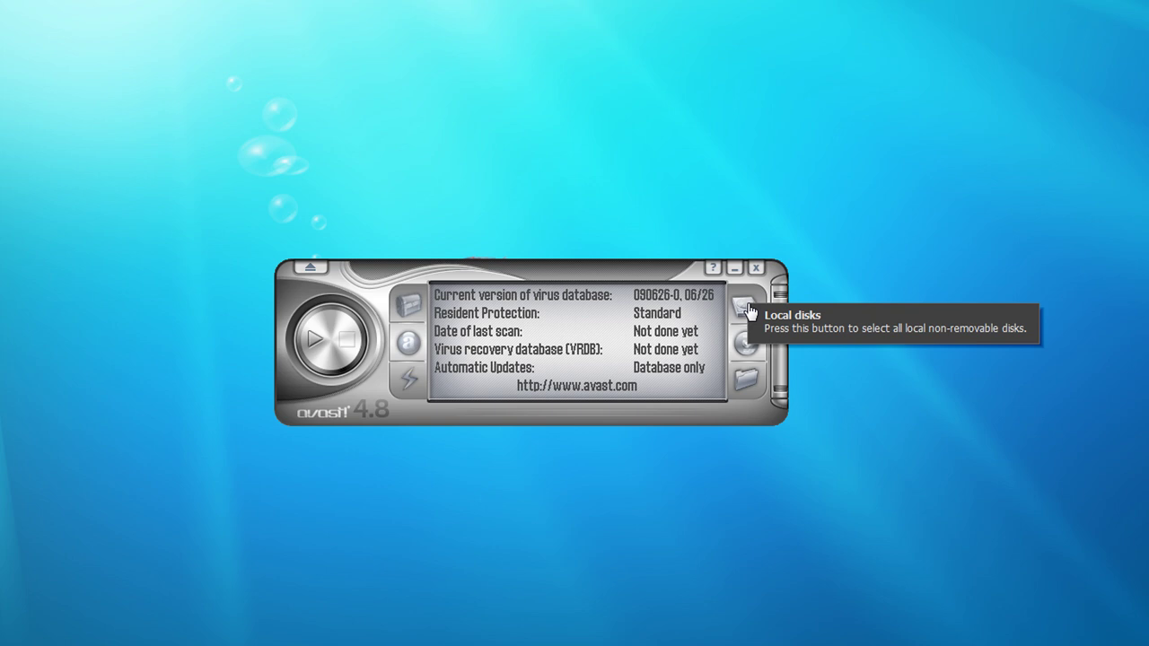
{"action": "left_click", "coordinate": [759, 272]}
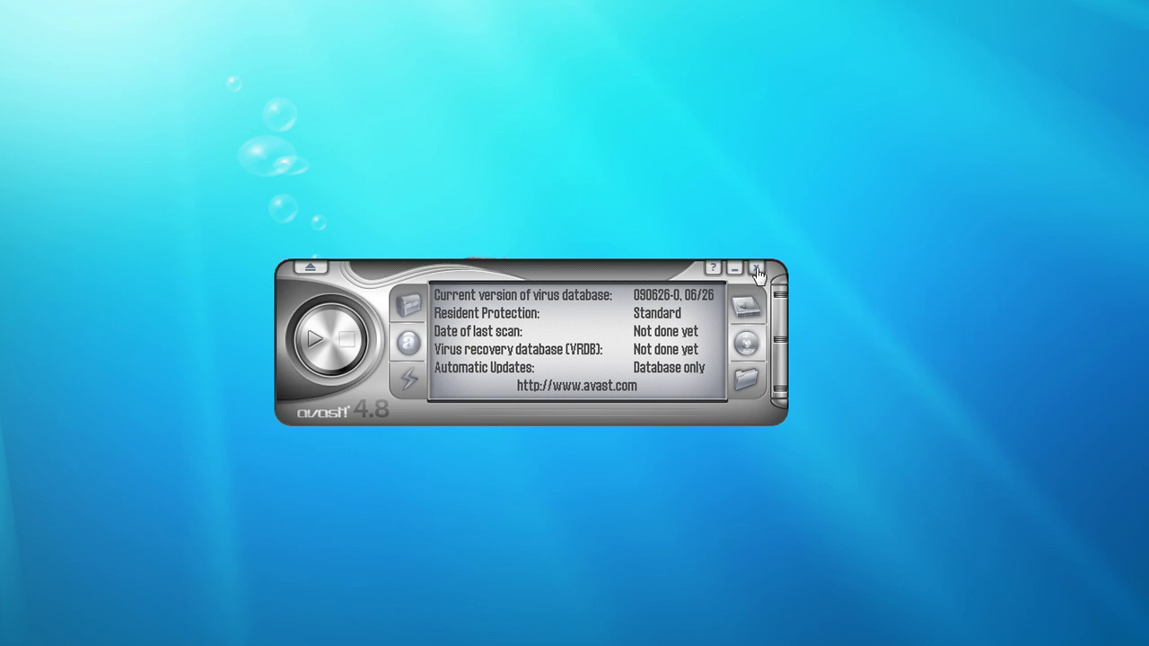
- Review the avast! settings categories from Common to Troubleshooting, accept the settings, and close the antivirus window
{"action": "left_click", "coordinate": [309, 270]}
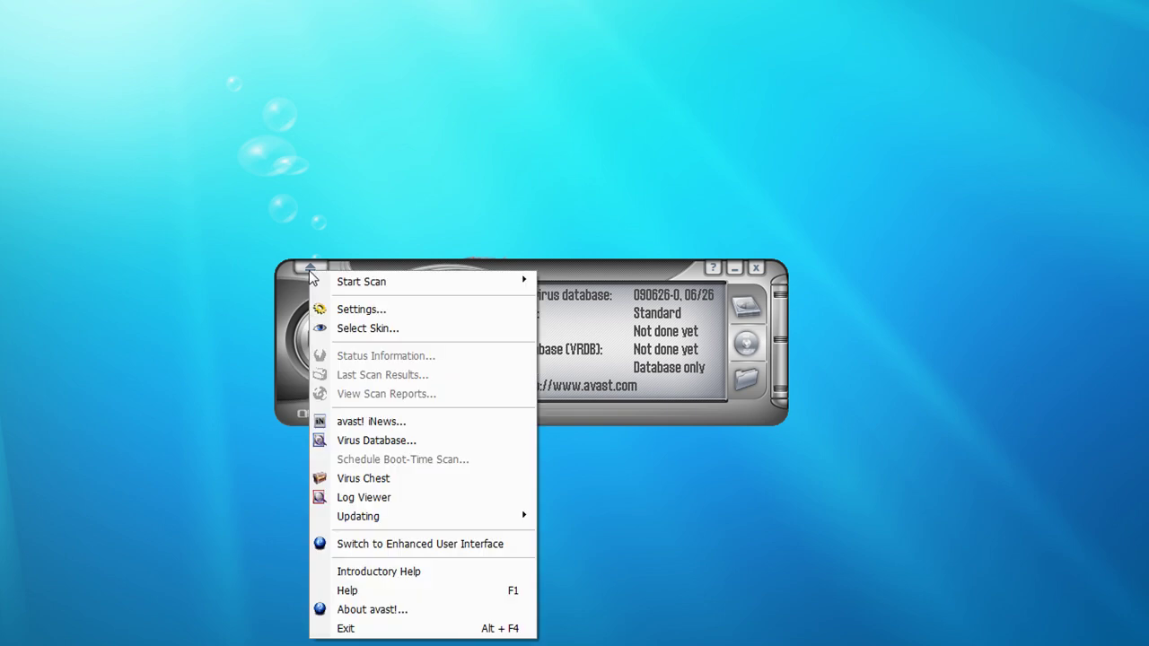
{"action": "left_click", "coordinate": [390, 314]}
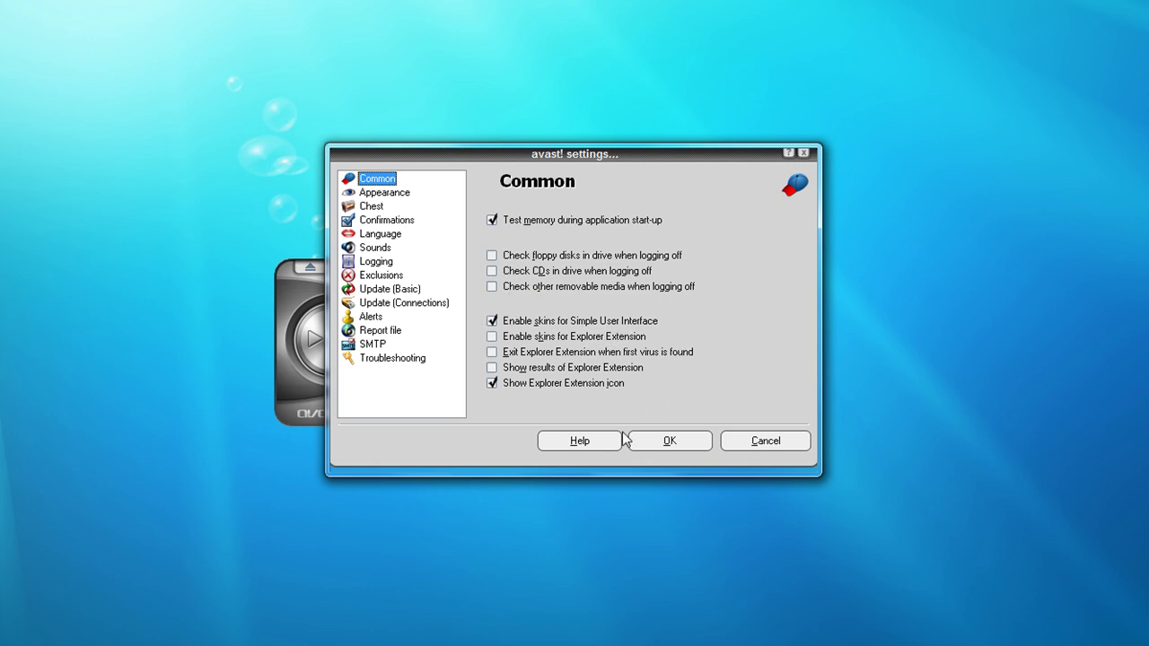
{"action": "left_click", "coordinate": [385, 192]}
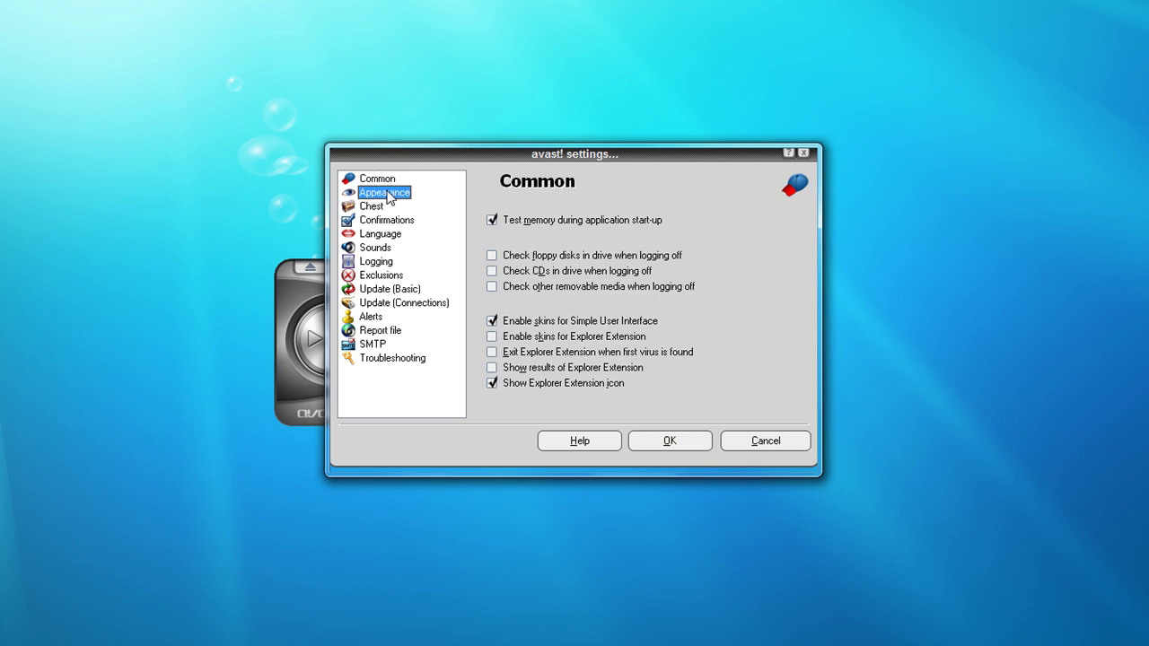
{"action": "left_click", "coordinate": [371, 207]}
{"action": "left_click", "coordinate": [372, 233]}
{"action": "left_click", "coordinate": [375, 248]}
{"action": "left_click", "coordinate": [376, 261]}
{"action": "left_click", "coordinate": [377, 275]}
{"action": "left_click", "coordinate": [381, 289]}
{"action": "left_click", "coordinate": [372, 316]}
{"action": "left_click", "coordinate": [377, 303]}
{"action": "left_click", "coordinate": [381, 330]}
{"action": "left_click", "coordinate": [372, 344]}
{"action": "left_click", "coordinate": [393, 358]}
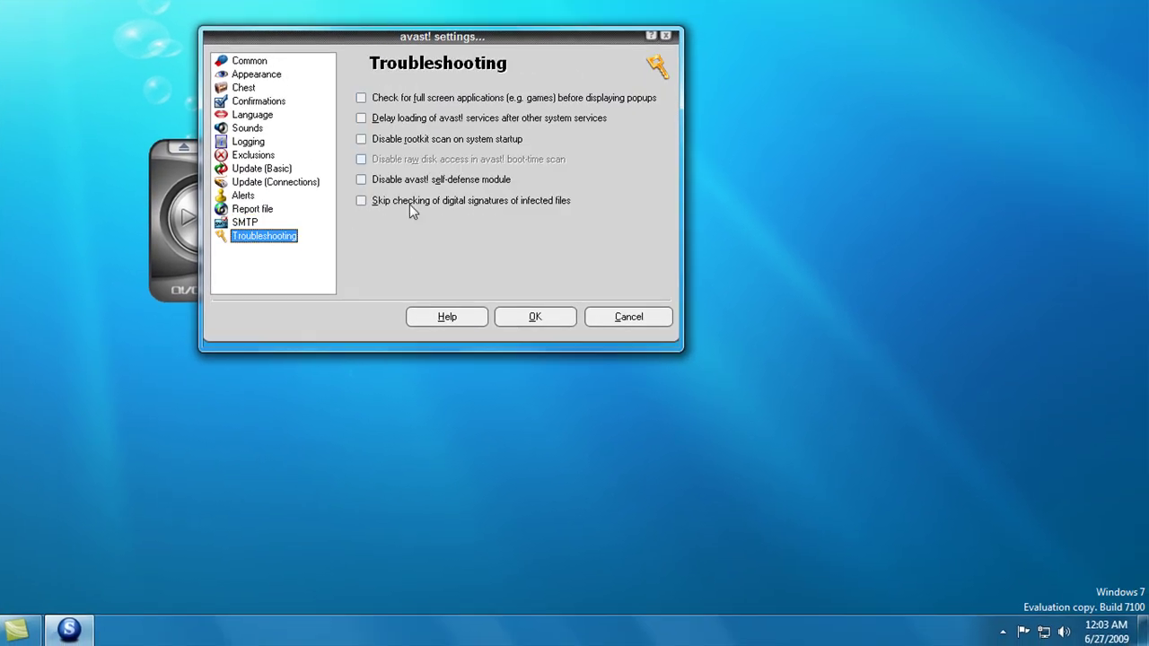
{"action": "left_click", "coordinate": [533, 319]}
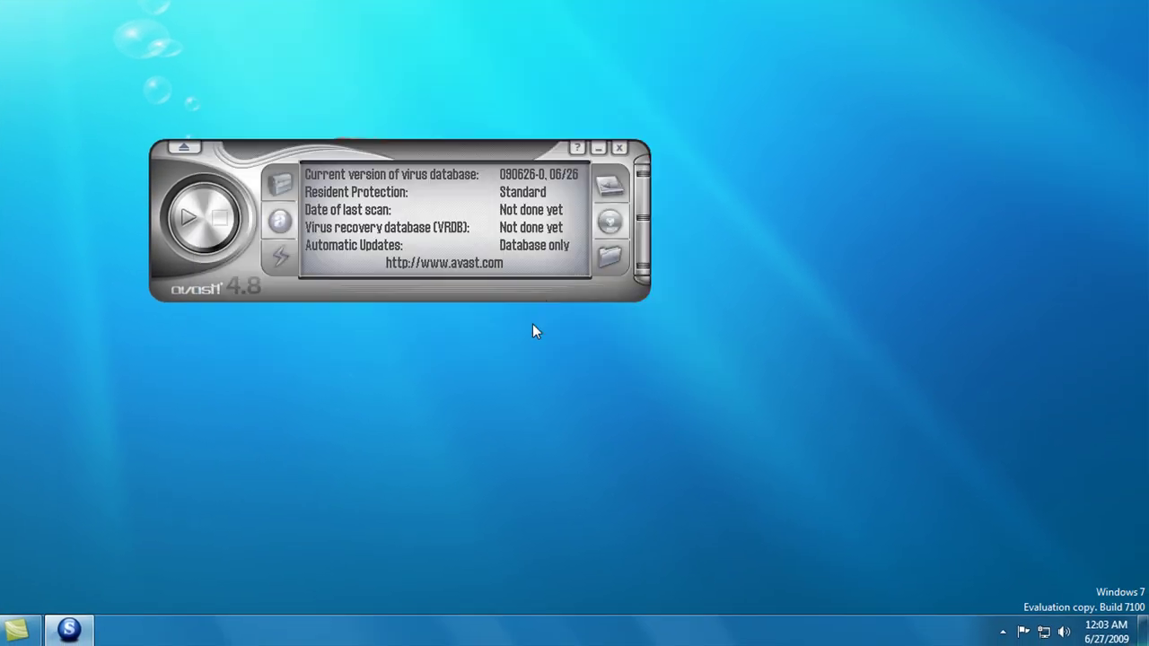
{"action": "left_click", "coordinate": [625, 152]}
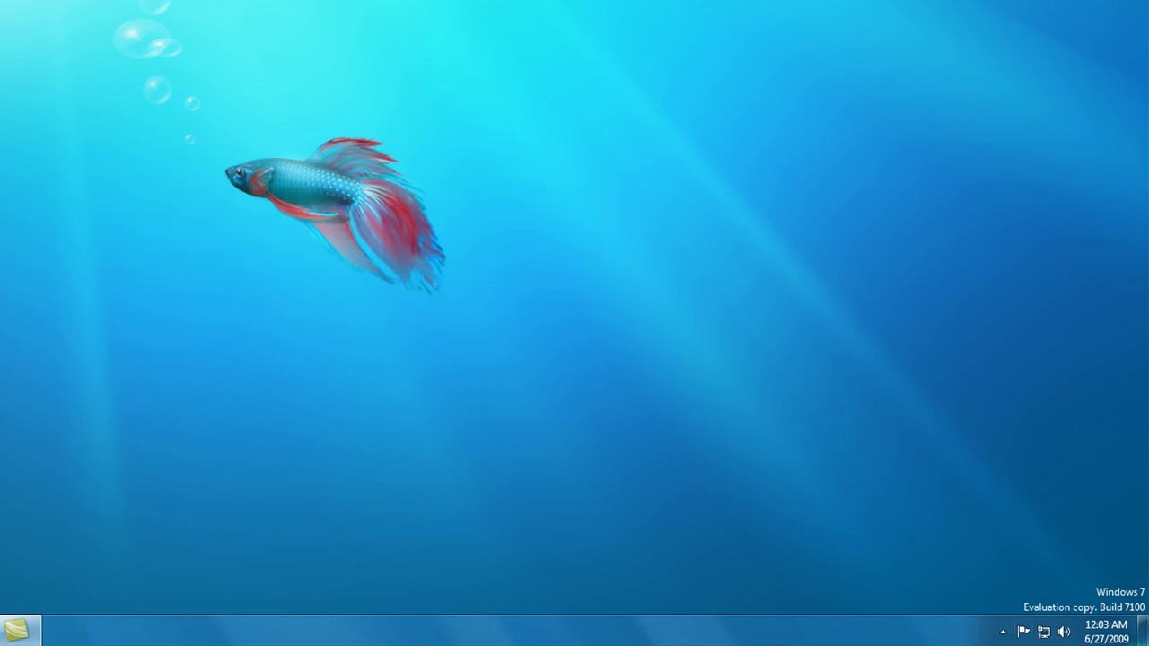